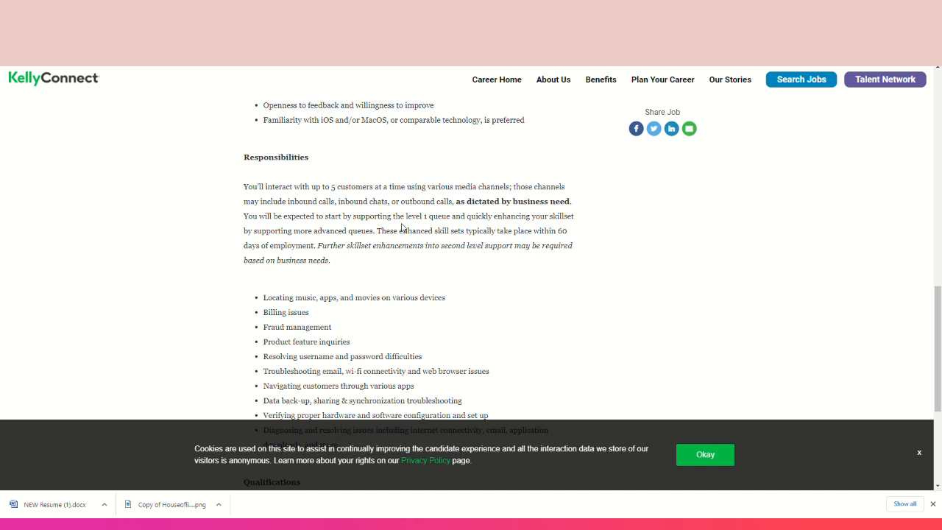
{"action": "scroll", "coordinate": [395, 333], "scroll_direction": "down", "scroll_amount": 1}
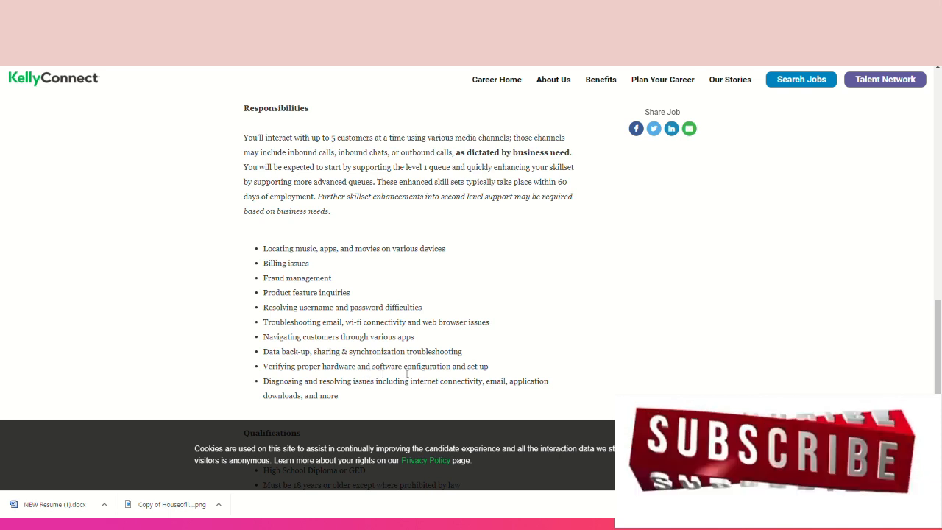
{"action": "scroll", "coordinate": [508, 368], "scroll_direction": "down", "scroll_amount": 2}
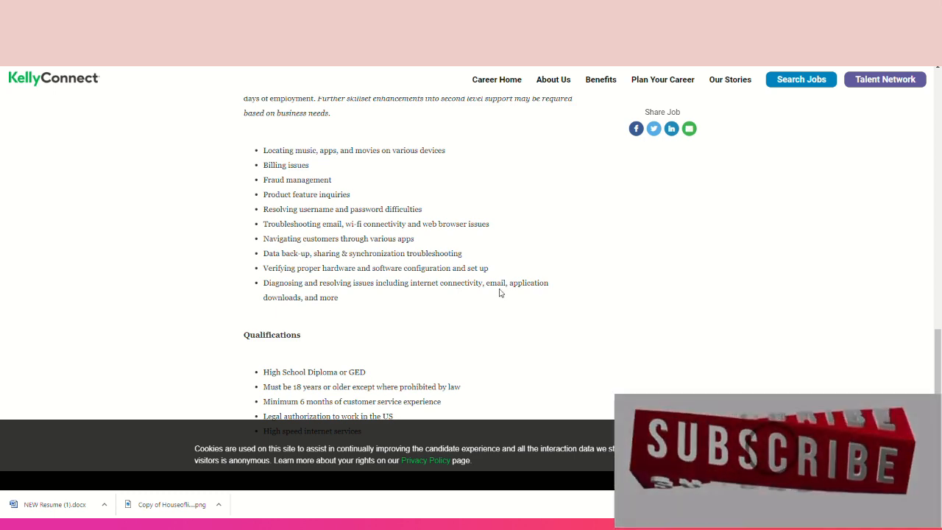
{"action": "scroll", "coordinate": [368, 295], "scroll_direction": "down", "scroll_amount": 2}
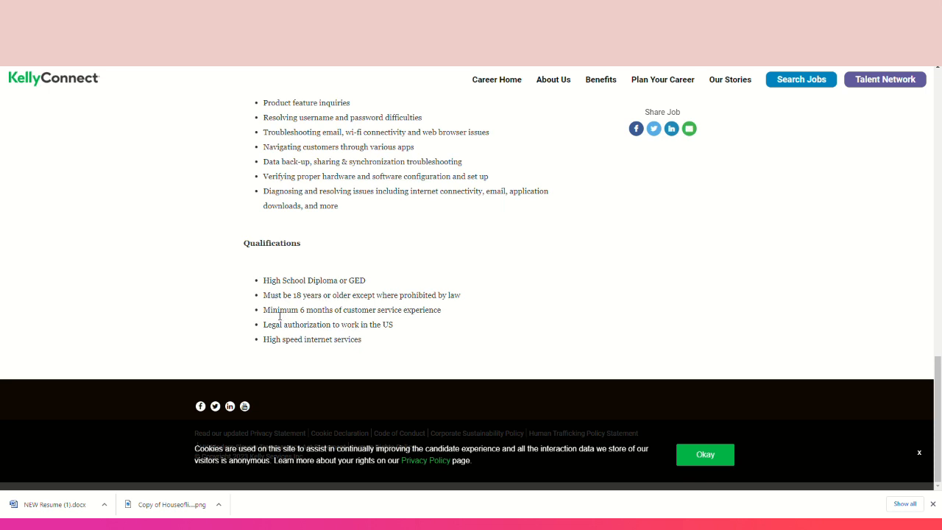
Step: Highlight the 6-months customer service experience and US work authorization requirements in Qualifications
{"action": "left_click_drag", "start_coordinate": [264, 310], "coordinate": [446, 312]}
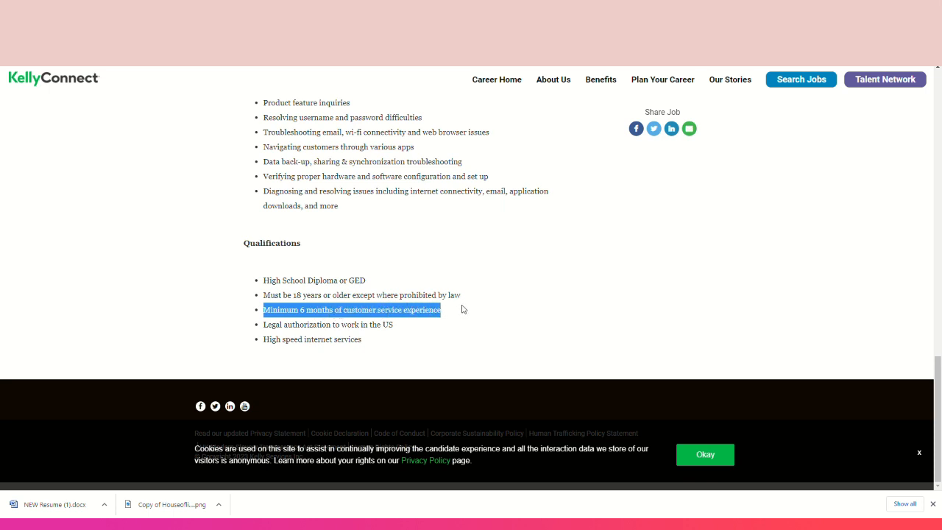
{"action": "left_click_drag", "start_coordinate": [284, 324], "coordinate": [393, 325]}
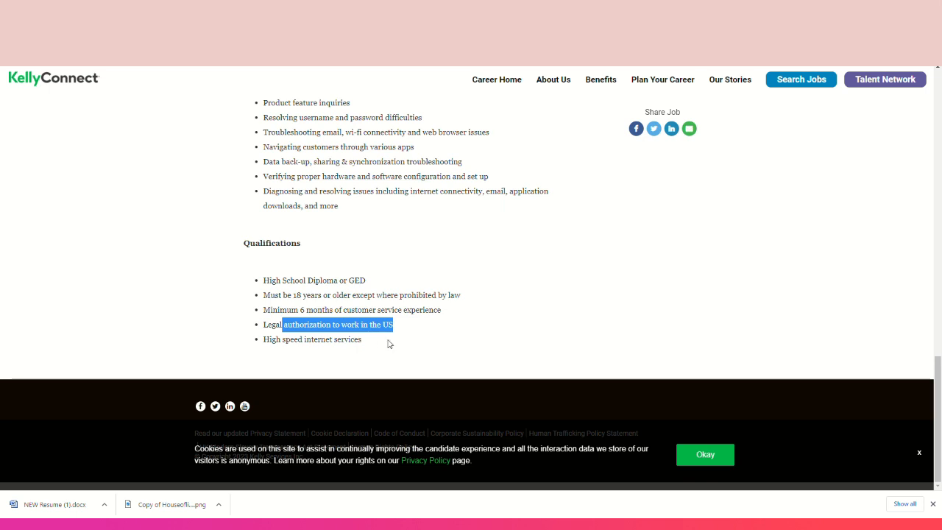
{"action": "scroll", "coordinate": [383, 346], "scroll_direction": "up", "scroll_amount": 5}
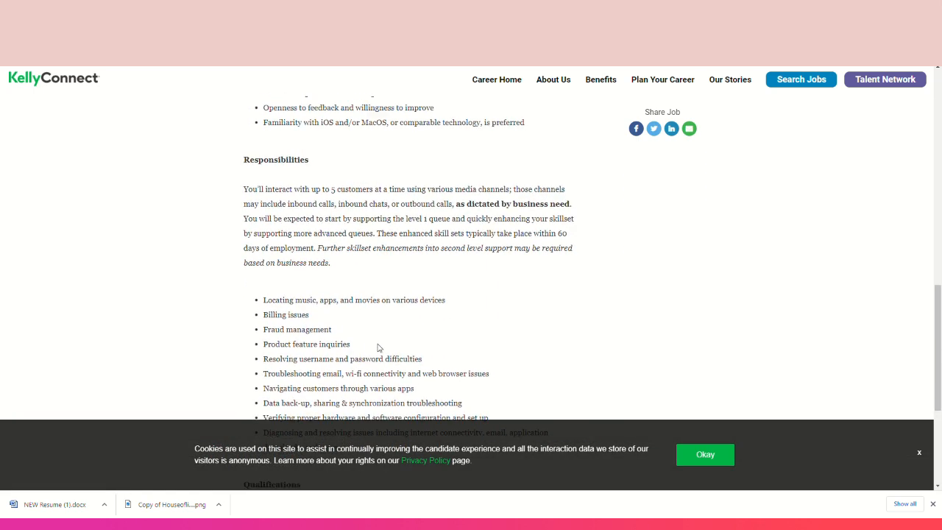
{"action": "scroll", "coordinate": [370, 349], "scroll_direction": "up", "scroll_amount": 3}
{"action": "scroll", "coordinate": [371, 349], "scroll_direction": "up", "scroll_amount": 3}
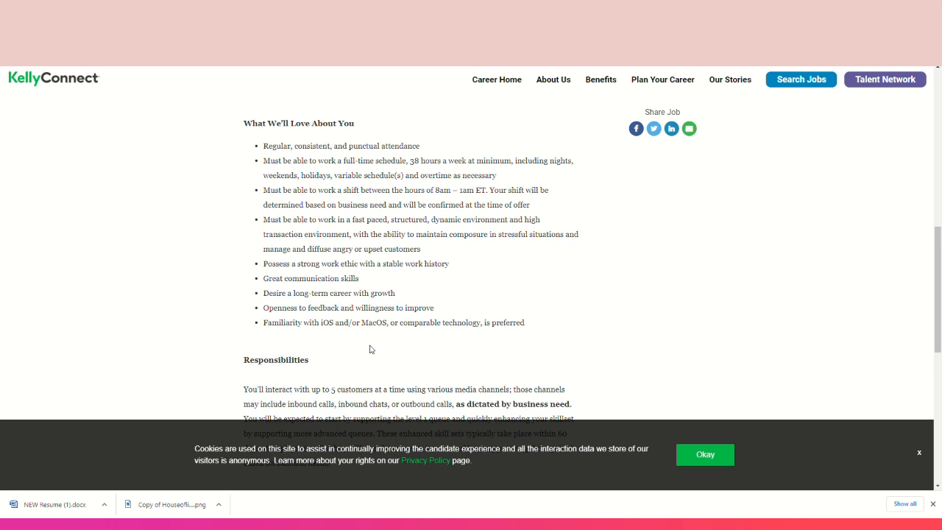
{"action": "scroll", "coordinate": [405, 228], "scroll_direction": "up", "scroll_amount": 3}
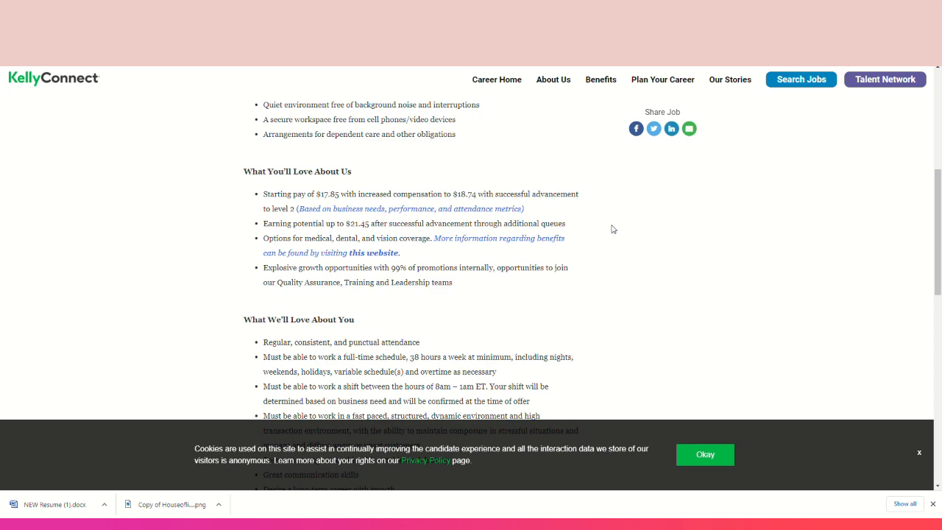
{"action": "scroll", "coordinate": [592, 243], "scroll_direction": "up", "scroll_amount": 5}
{"action": "scroll", "coordinate": [592, 243], "scroll_direction": "up", "scroll_amount": 3}
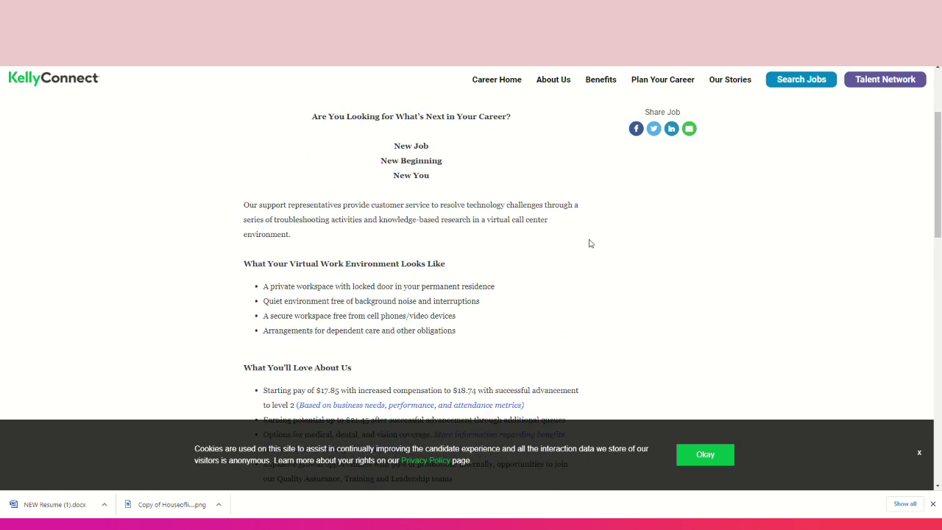
Step: Dismiss the cookie notice via Okay while returning to the top of the posting
{"action": "left_click", "coordinate": [705, 454]}
{"action": "scroll", "coordinate": [578, 374], "scroll_direction": "up", "scroll_amount": 1}
{"action": "scroll", "coordinate": [578, 374], "scroll_direction": "up", "scroll_amount": 2}
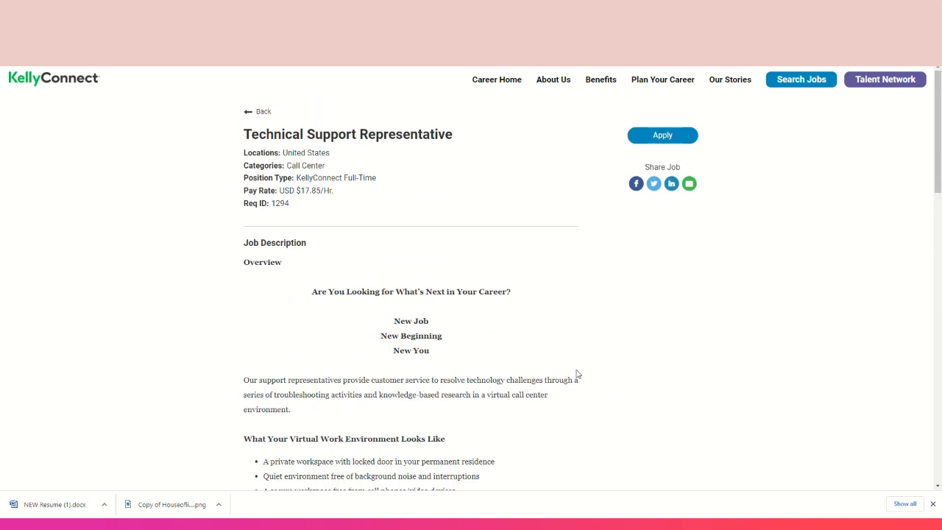